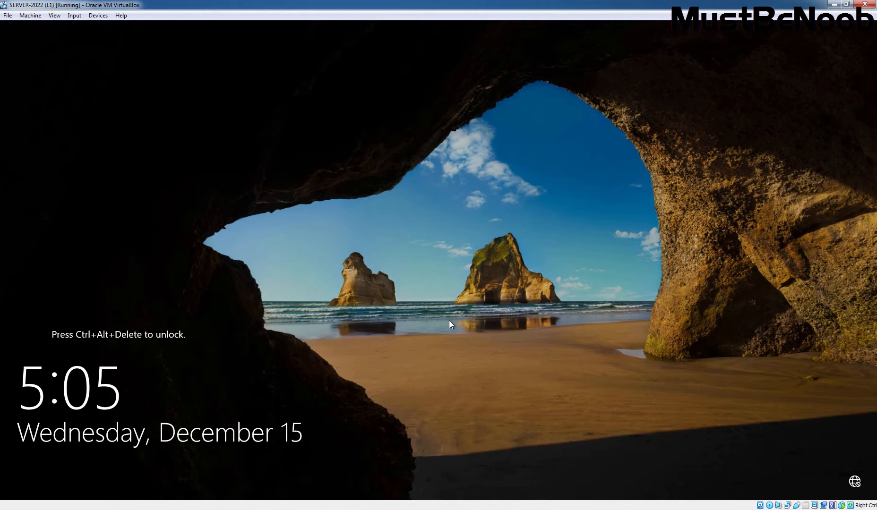
# - Send Ctrl-Alt-Del to the VM and sign in as Administrator with the account password
pyautogui.click(74, 15)
pyautogui.moveTo(90, 28)
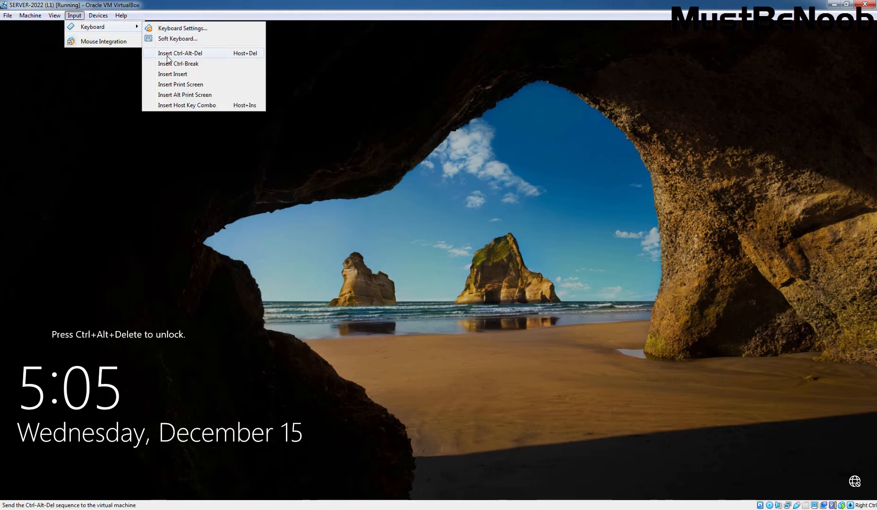
pyautogui.click(169, 54)
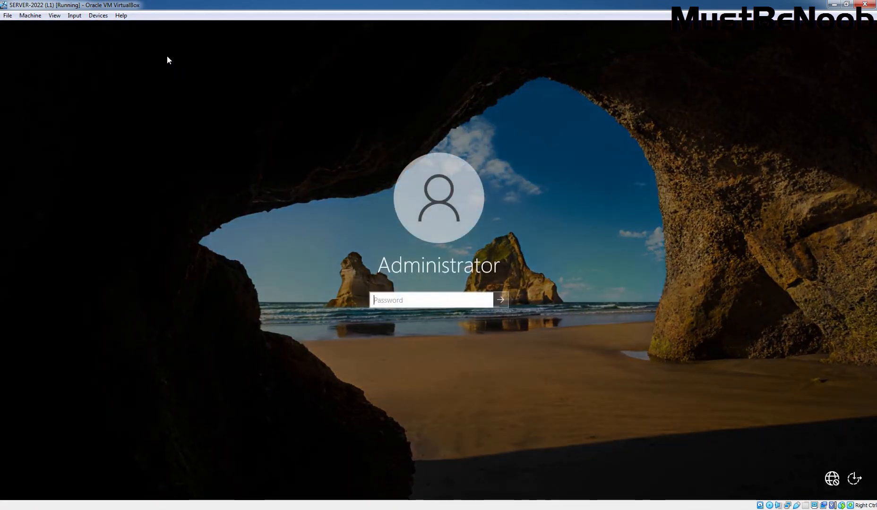
pyautogui.write('P@ssw0rd1')
pyautogui.press('Return')
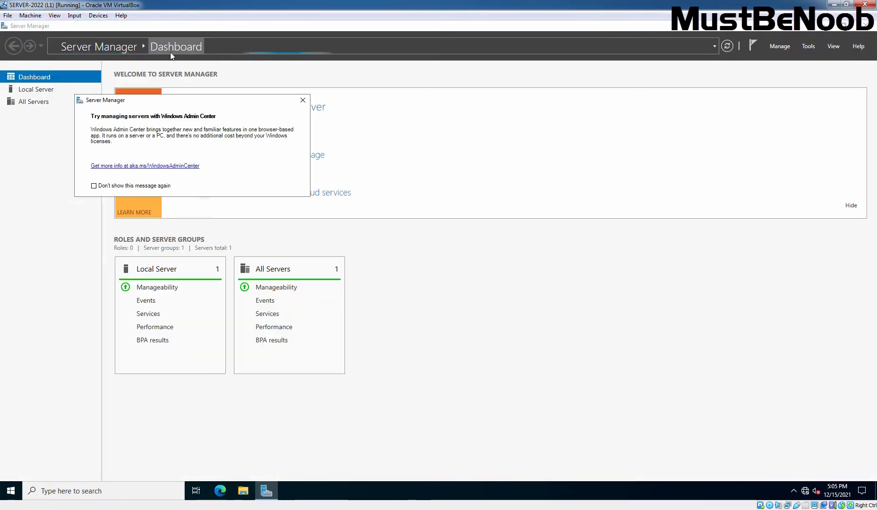
# - Dismiss the Windows Admin Center notice, review SERVER1's Local Server properties, then go back to the Dashboard
pyautogui.click(303, 101)
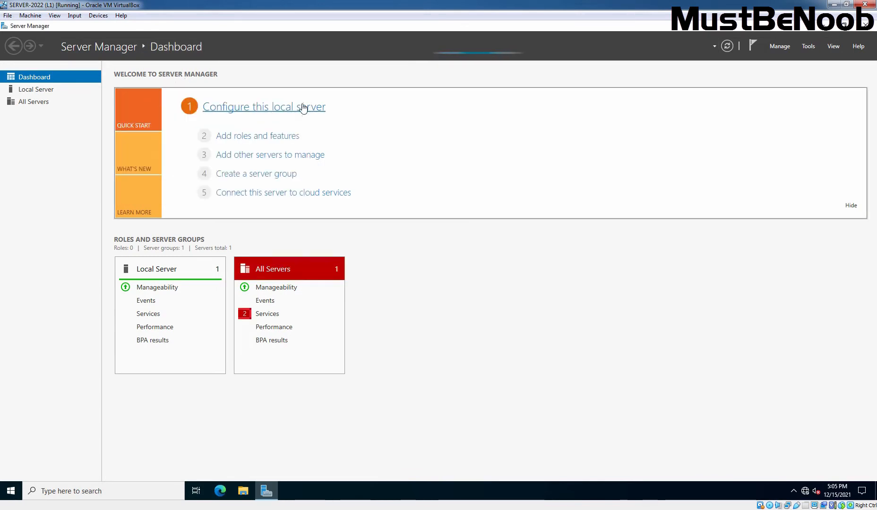
pyautogui.click(33, 93)
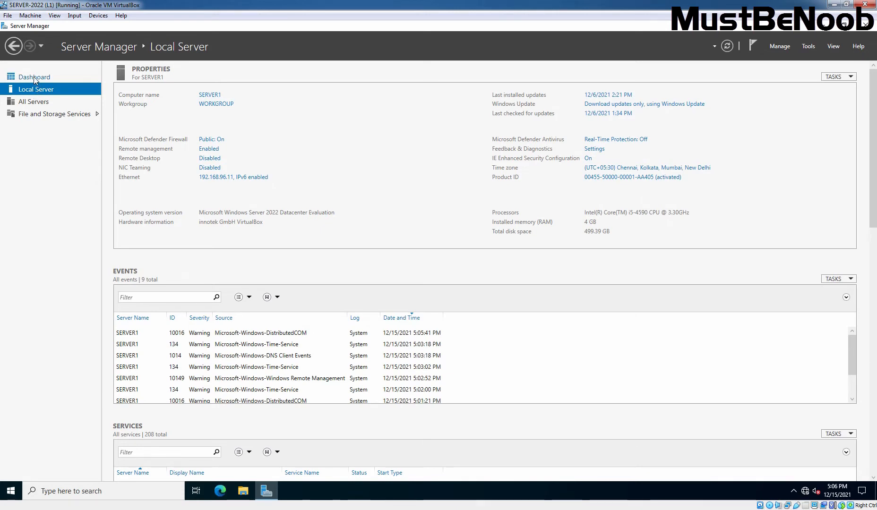
pyautogui.click(34, 78)
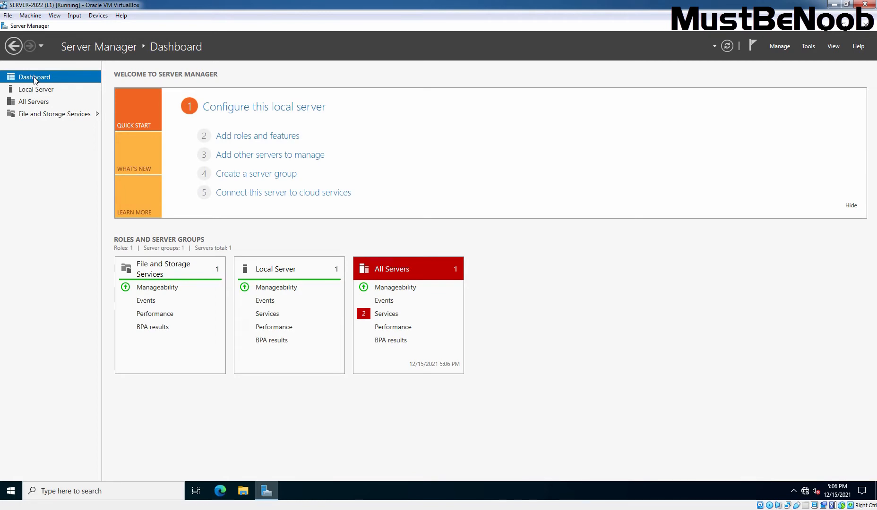
# - Start the Add Roles and Features Wizard with role-based installation targeting SERVER1
pyautogui.click(257, 137)
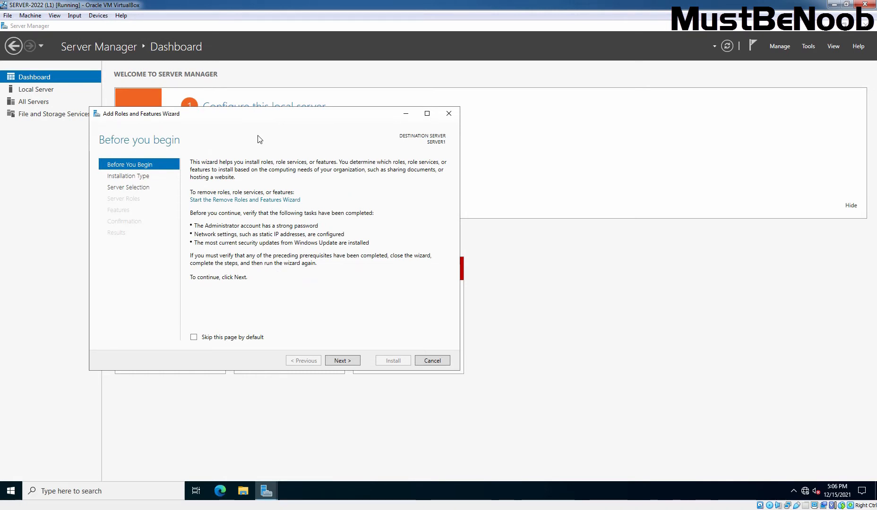
pyautogui.click(342, 361)
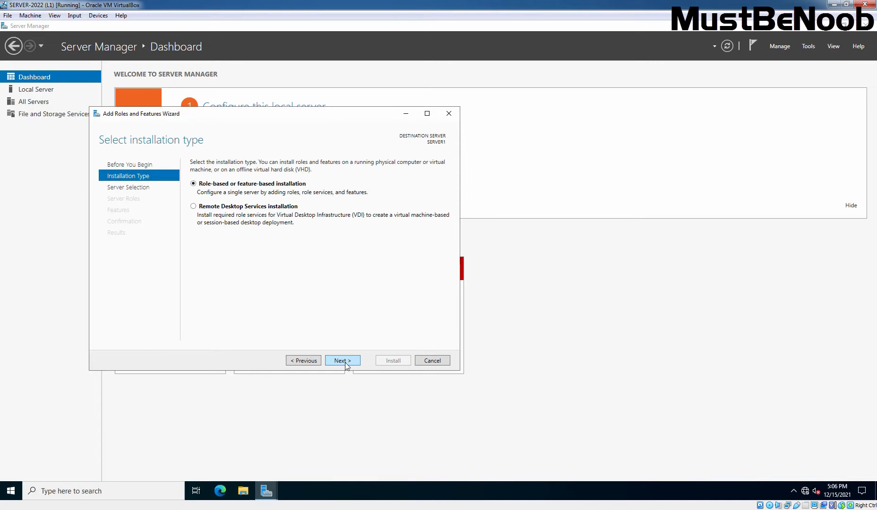
pyautogui.click(345, 364)
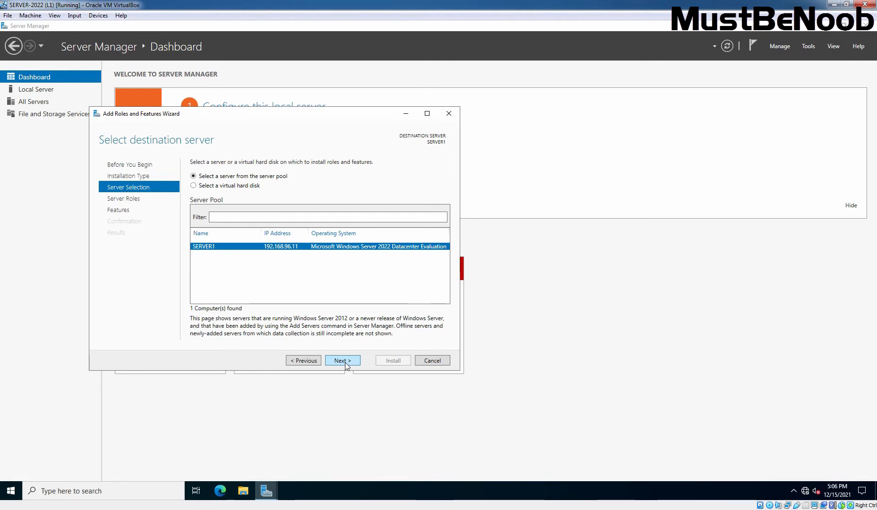
pyautogui.click(343, 361)
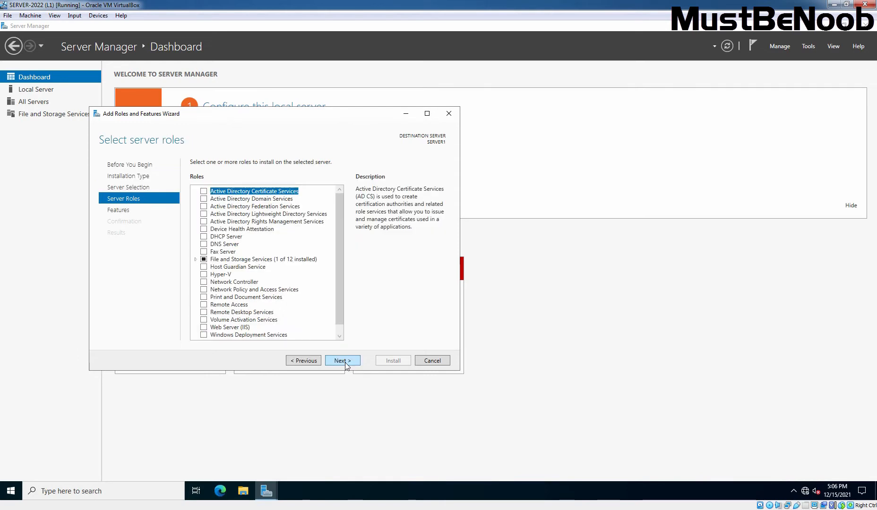
# - Tick the DNS Server role and include its required management tools
pyautogui.click(235, 244)
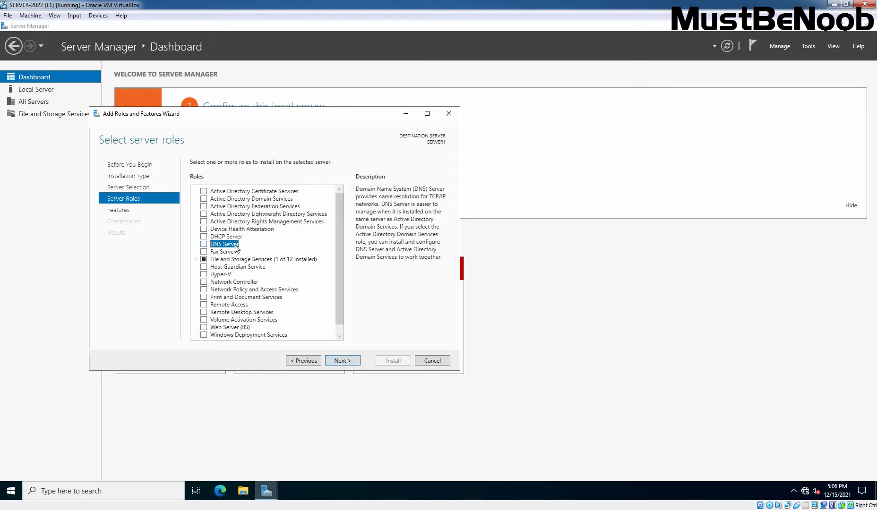
pyautogui.click(203, 244)
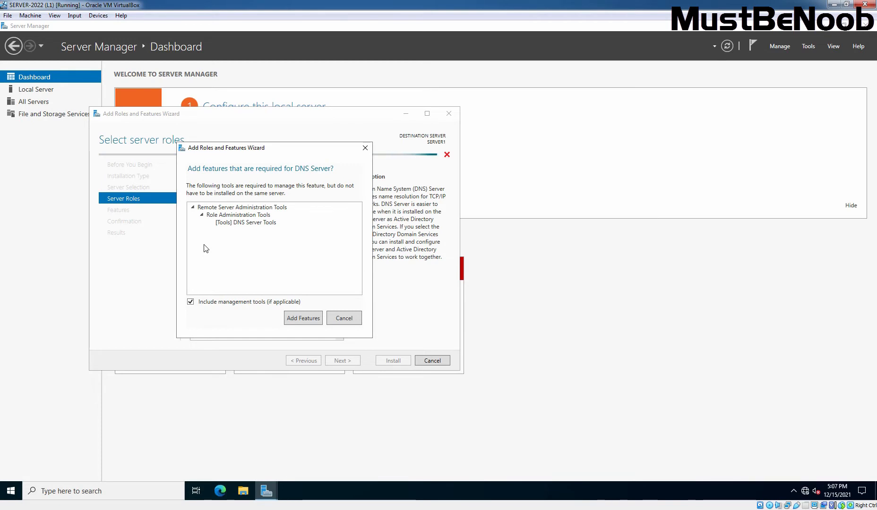
pyautogui.click(304, 318)
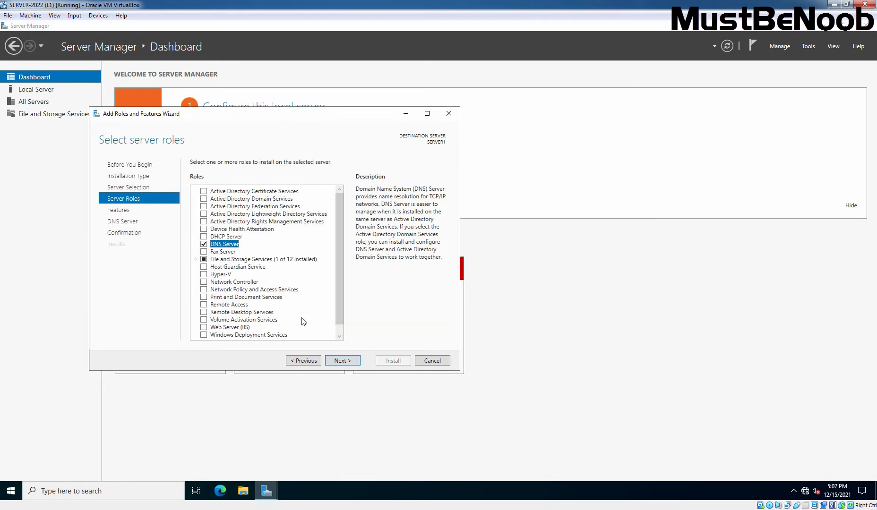
# - Keep the default features, install the DNS Server role and DNS Server Tools, and close the wizard
pyautogui.click(342, 362)
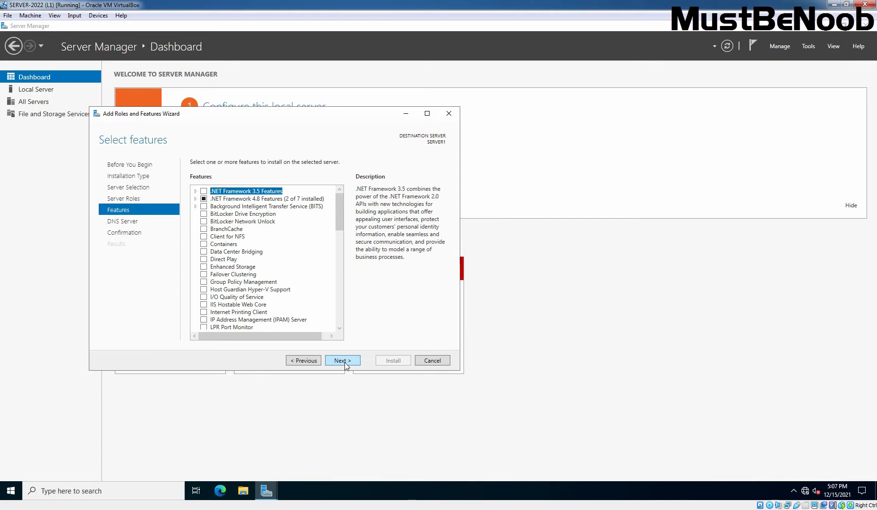
pyautogui.click(344, 363)
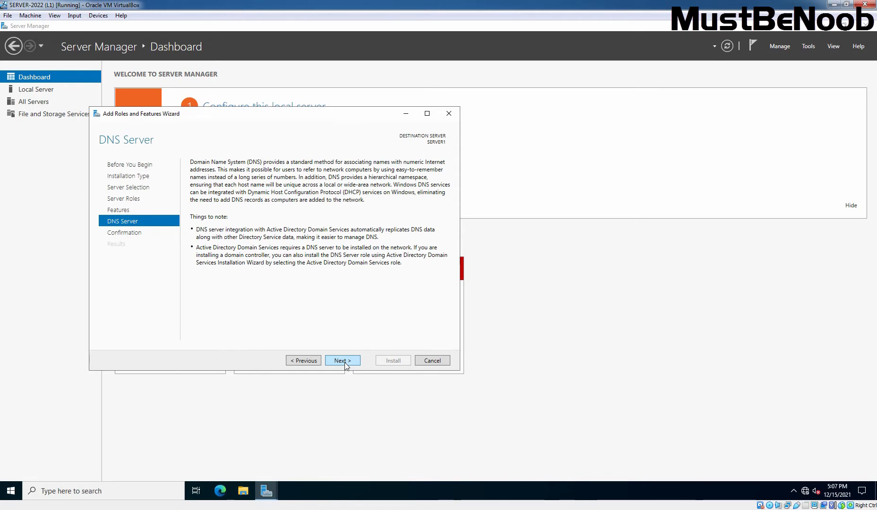
pyautogui.click(343, 361)
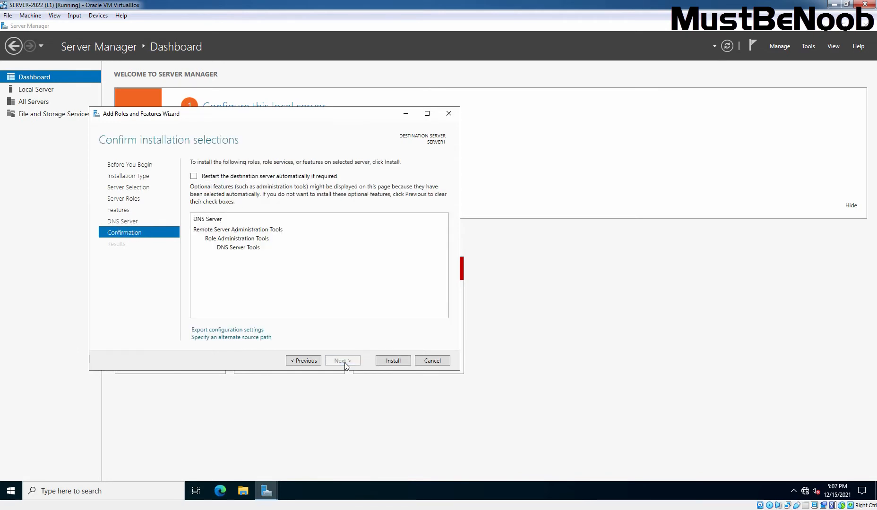
pyautogui.click(398, 360)
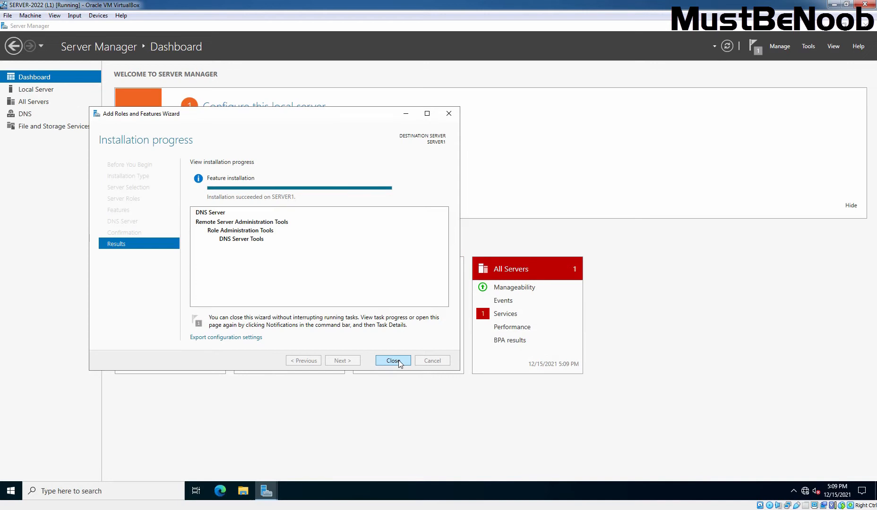
pyautogui.click(394, 361)
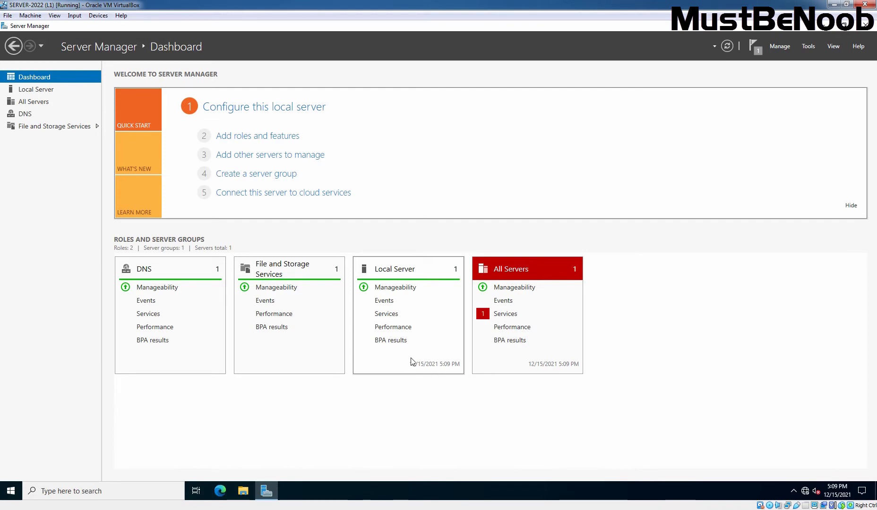
# - Launch DNS Manager from Tools, maximized with a widened tree pane
pyautogui.click(809, 46)
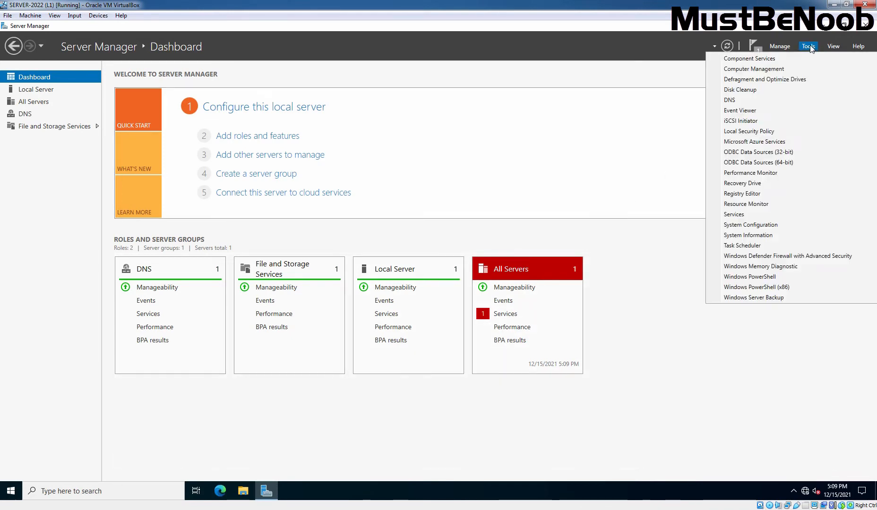
pyautogui.click(756, 99)
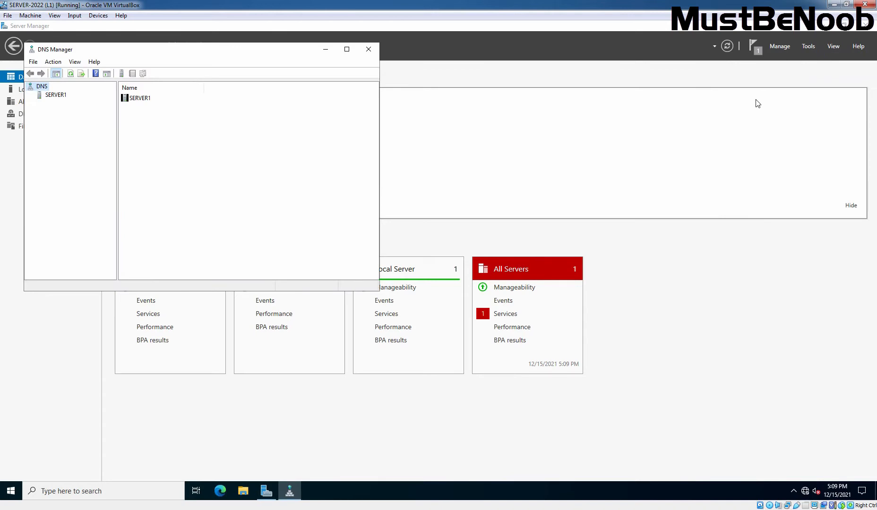
pyautogui.click(347, 50)
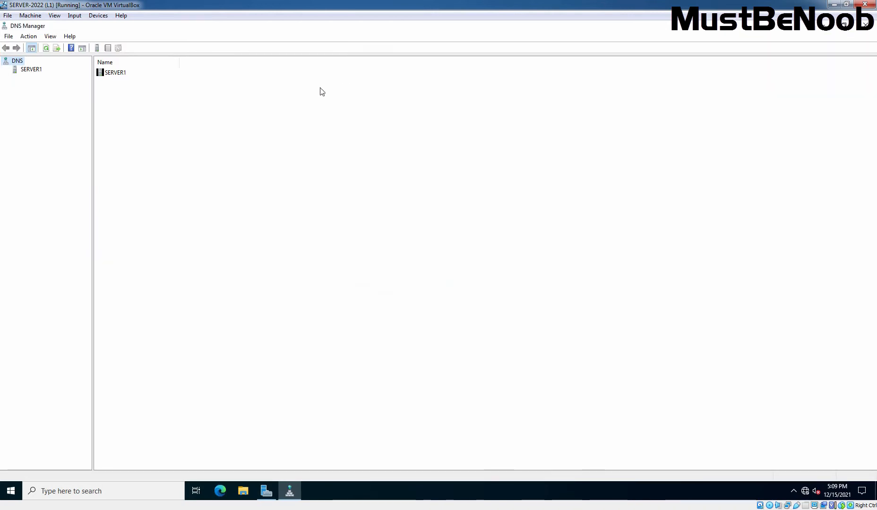
pyautogui.moveTo(90, 119); pyautogui.dragTo(181, 119)
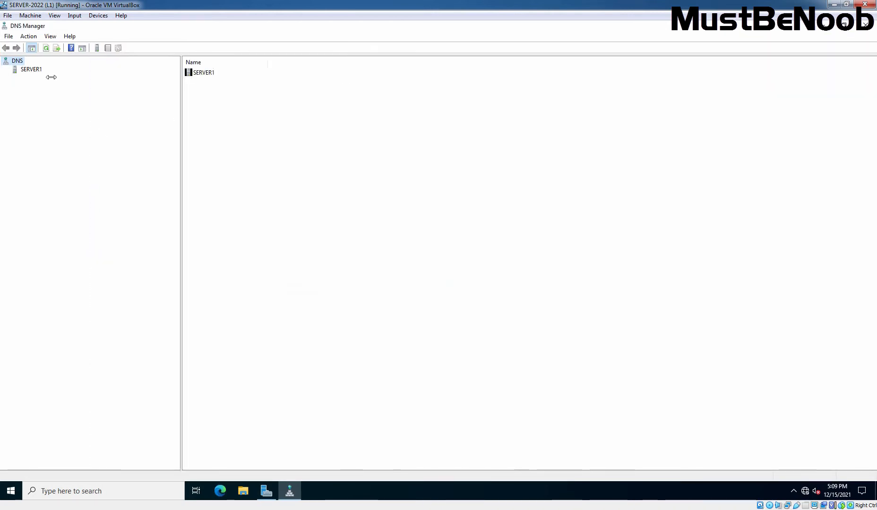
# - Expand SERVER1 and start the Configure a DNS Server Wizard, centred on screen
pyautogui.doubleClick(37, 70)
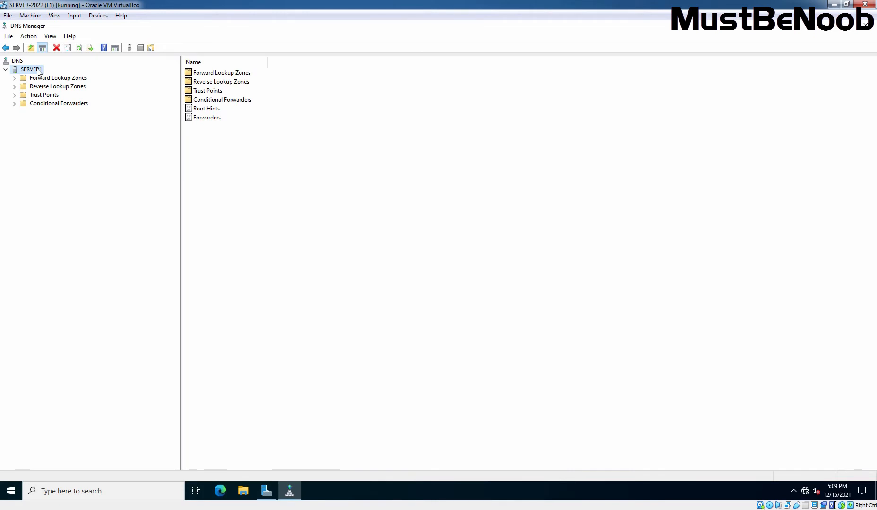
pyautogui.rightClick(38, 71)
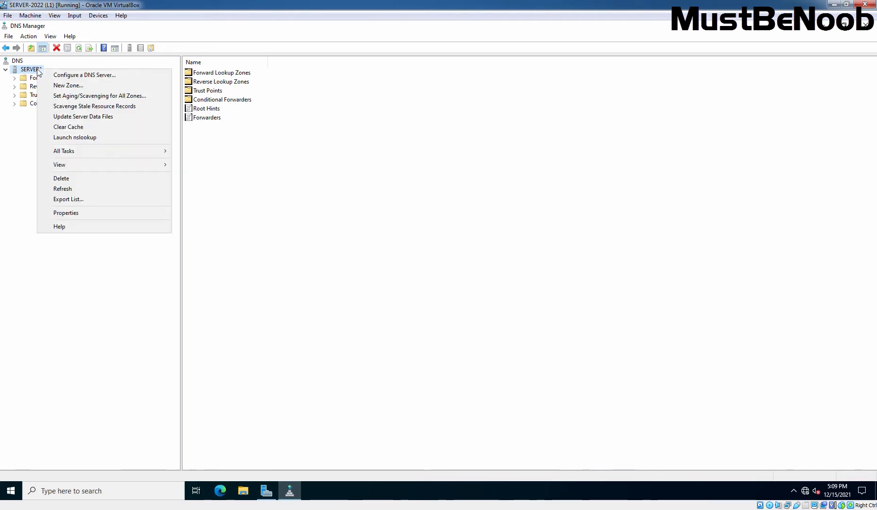
pyautogui.click(73, 76)
pyautogui.moveTo(122, 29); pyautogui.dragTo(438, 176)
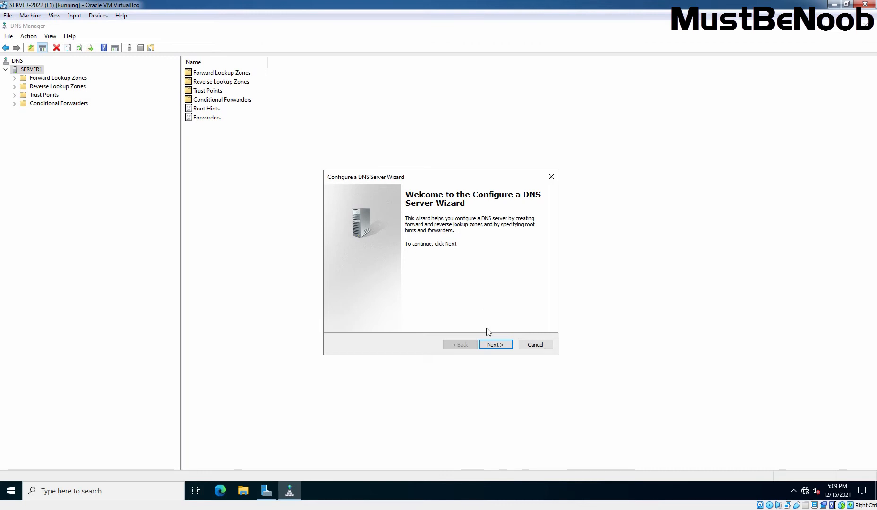
# - Choose 'Create forward and reverse lookup zones' and agree to create the forward zone now
pyautogui.click(496, 345)
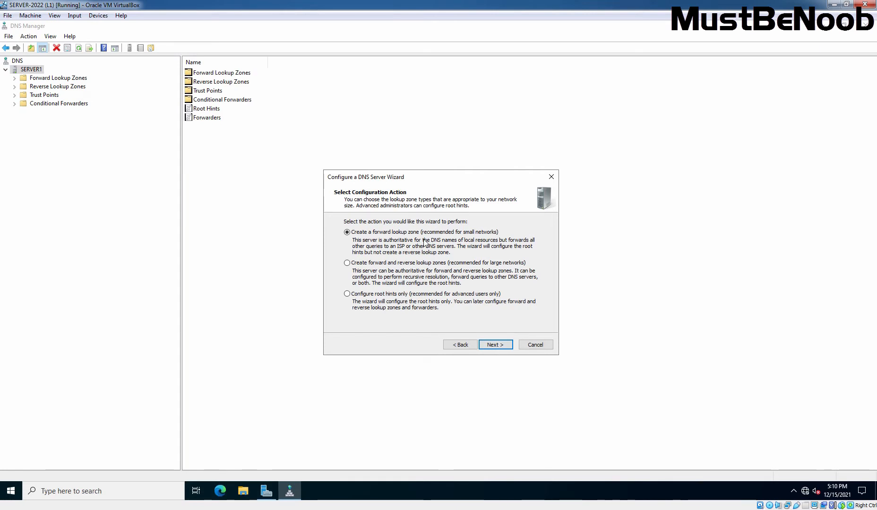
pyautogui.click(347, 264)
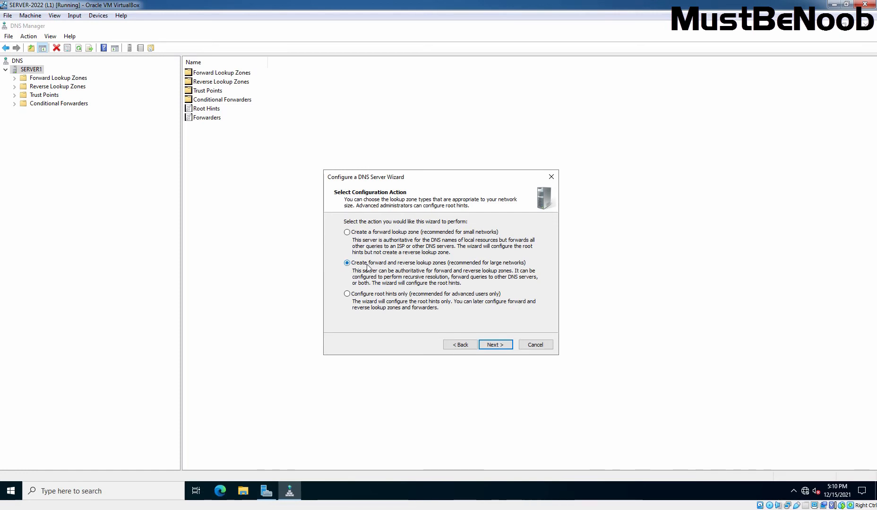
pyautogui.click(495, 350)
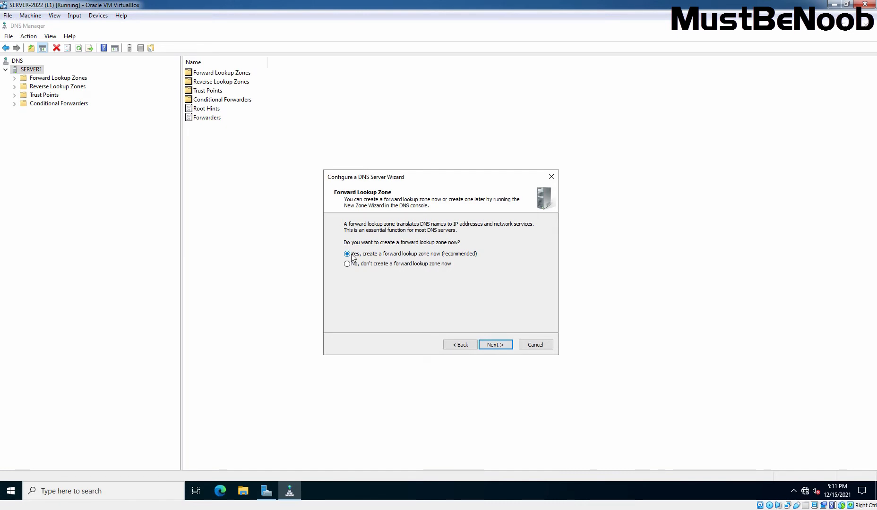
pyautogui.click(496, 345)
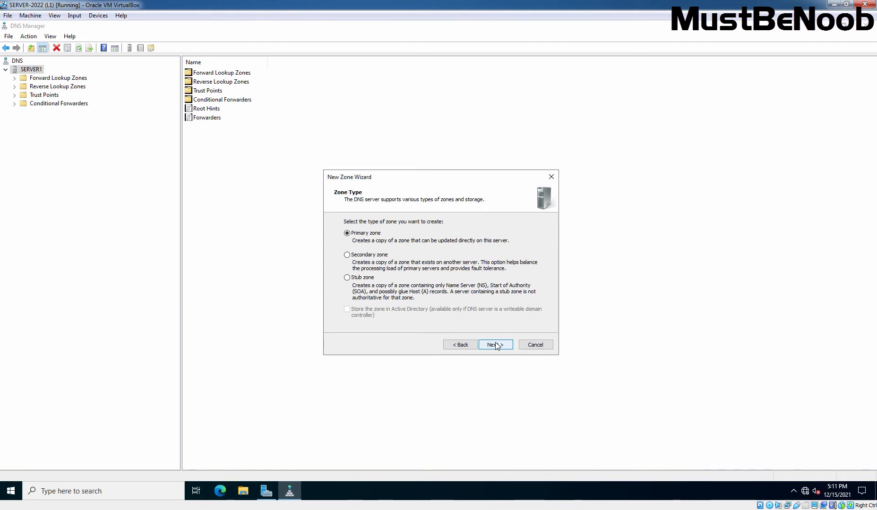
# - Make a primary zone named mustbenoob.com, file mustbenoob.com.dns, with dynamic updates disallowed
pyautogui.click(496, 345)
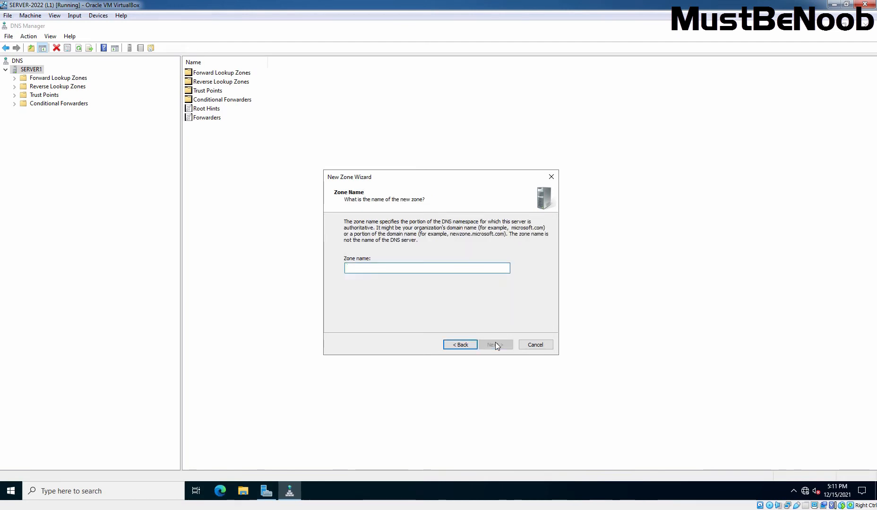
pyautogui.write('mustbenoob.com')
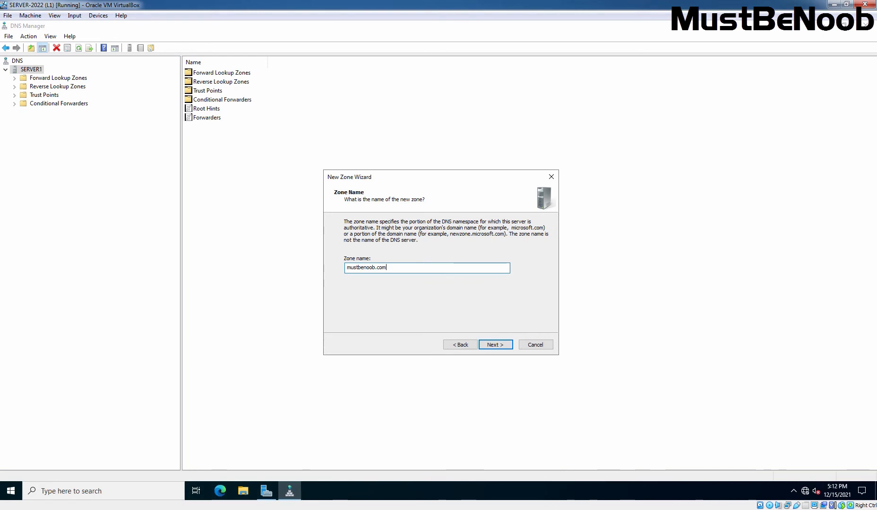
pyautogui.click(496, 345)
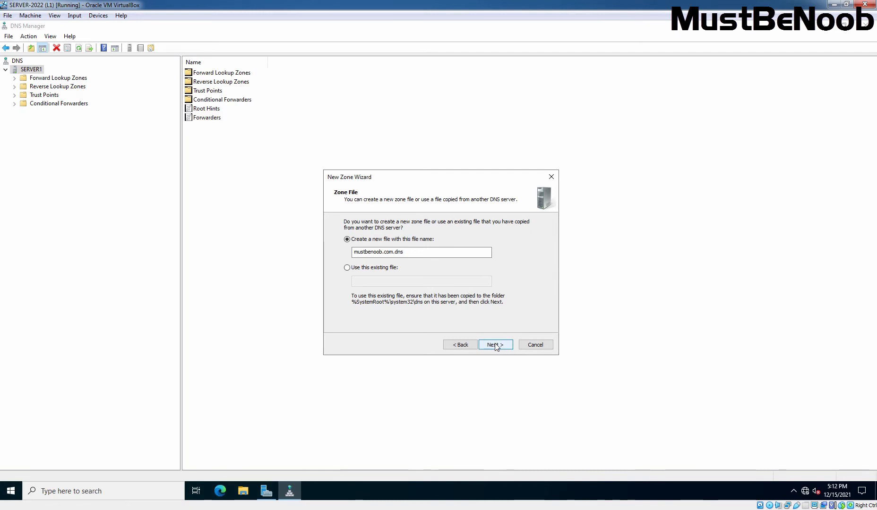
pyautogui.click(496, 348)
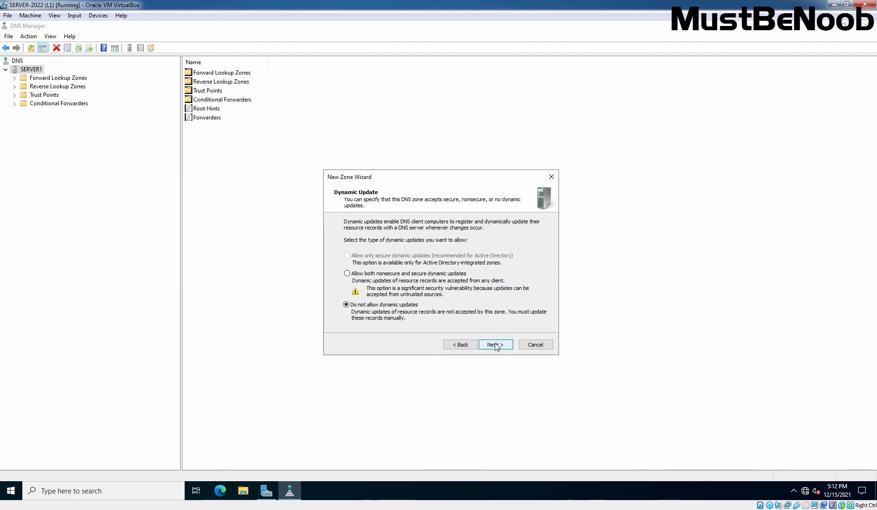
pyautogui.click(495, 346)
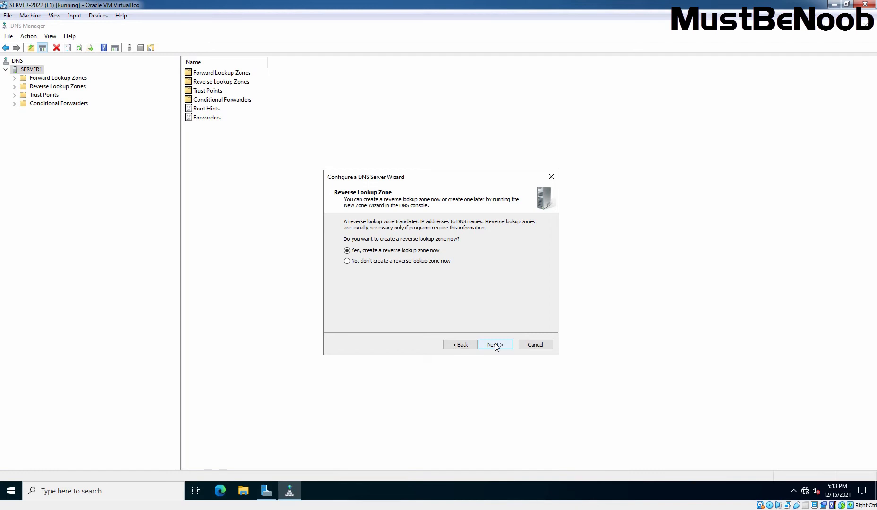
# - Opt to create the reverse lookup zone now as a primary IPv4 zone
pyautogui.click(495, 345)
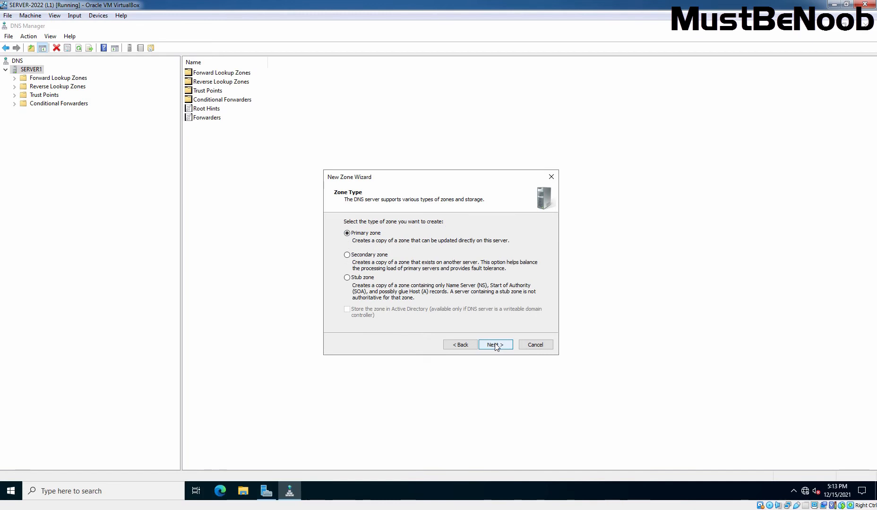
pyautogui.click(495, 346)
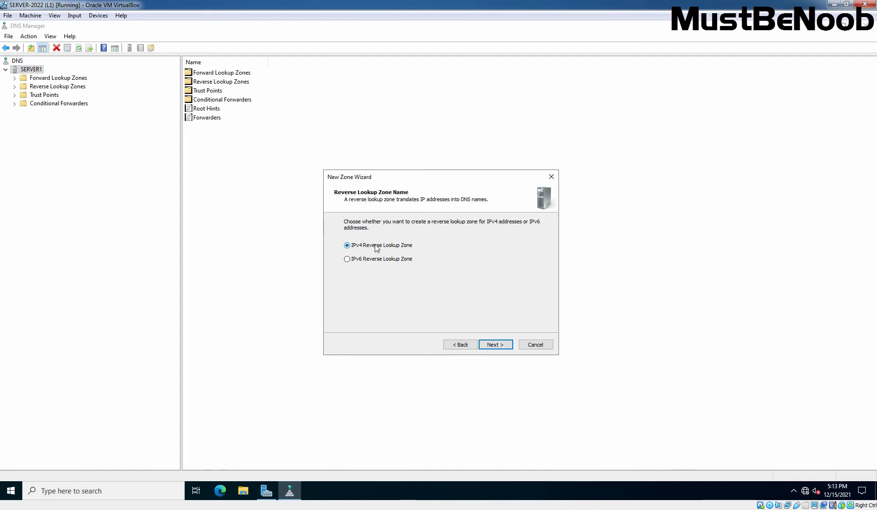
pyautogui.click(497, 346)
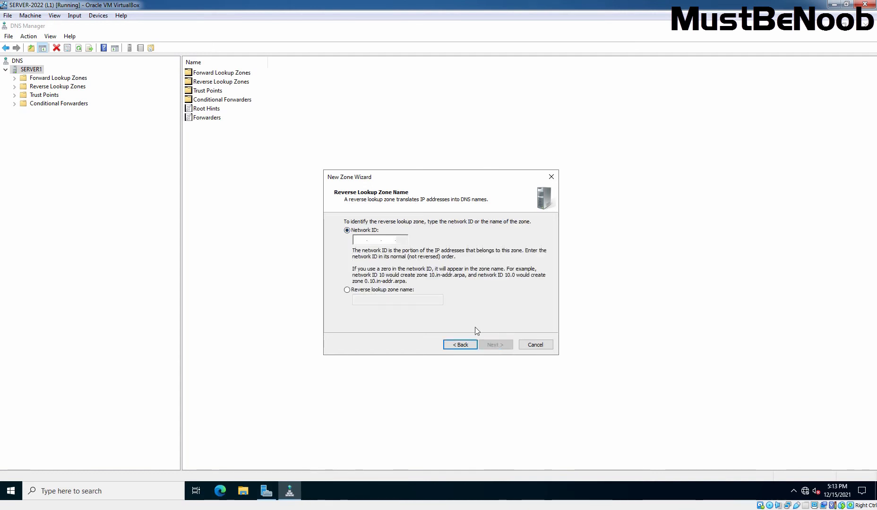
# - Enter network ID 192.168.96, producing reverse zone 96.168.192.in-addr.arpa
pyautogui.click(360, 241)
pyautogui.write('192.168.')
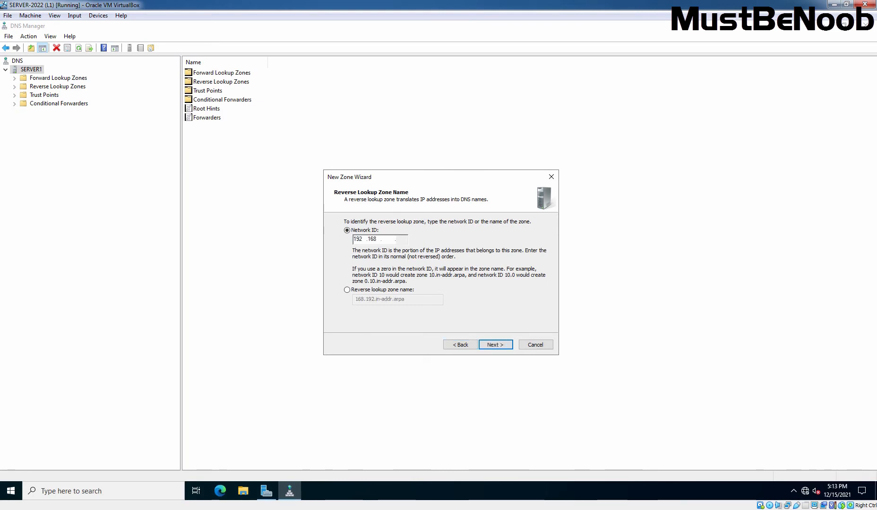
pyautogui.write('96')
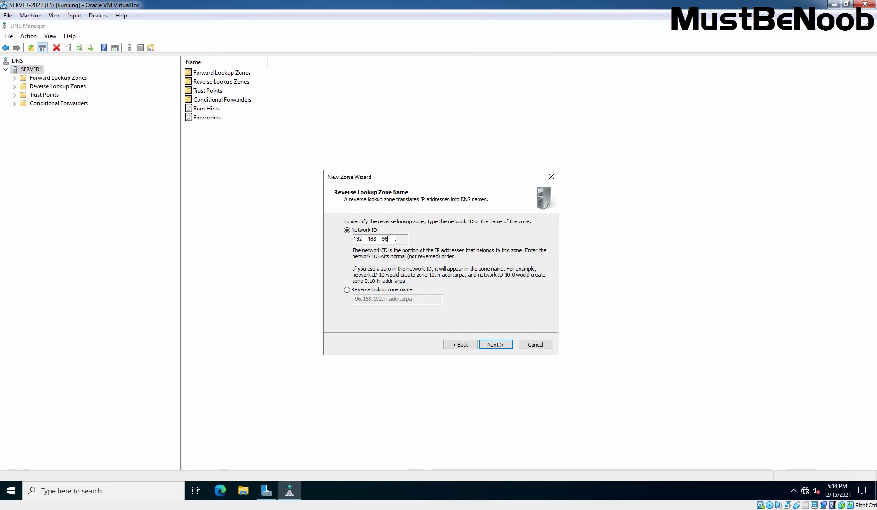
pyautogui.click(498, 349)
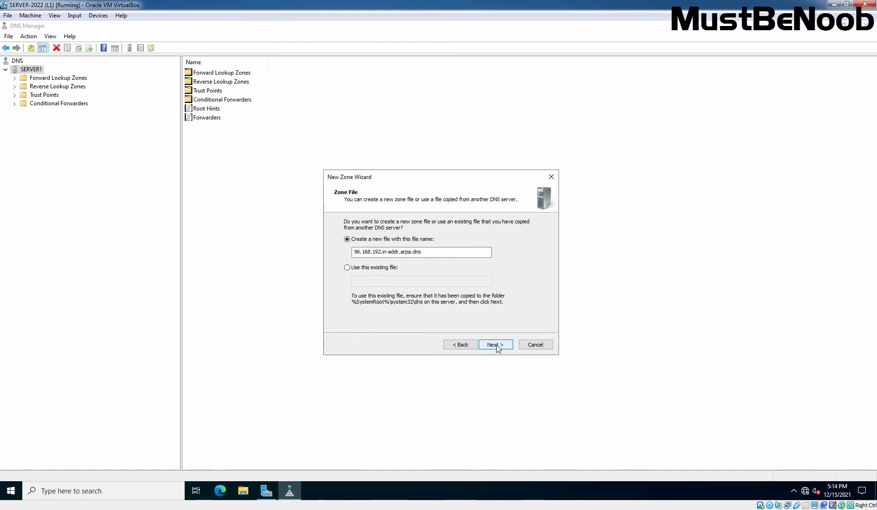
# - Accept file 96.168.192.in-addr.arpa.dns and keep dynamic updates disallowed for the reverse zone
pyautogui.click(497, 349)
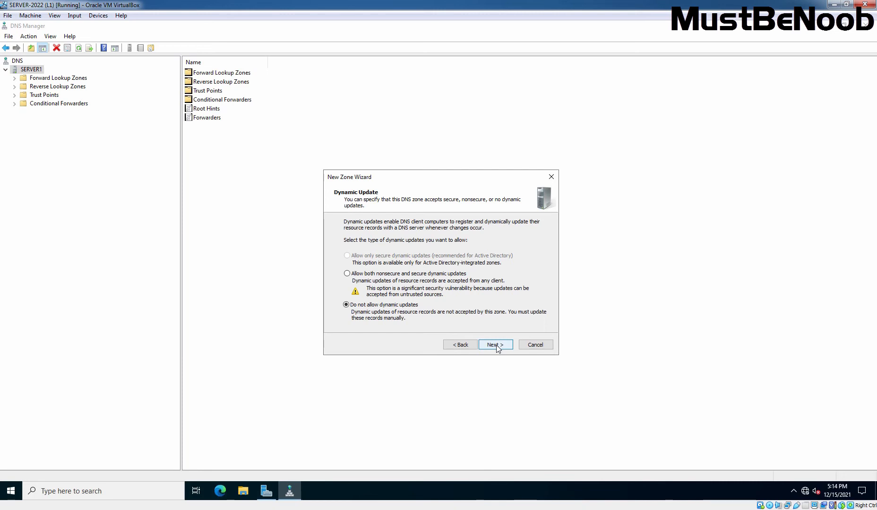
pyautogui.click(495, 346)
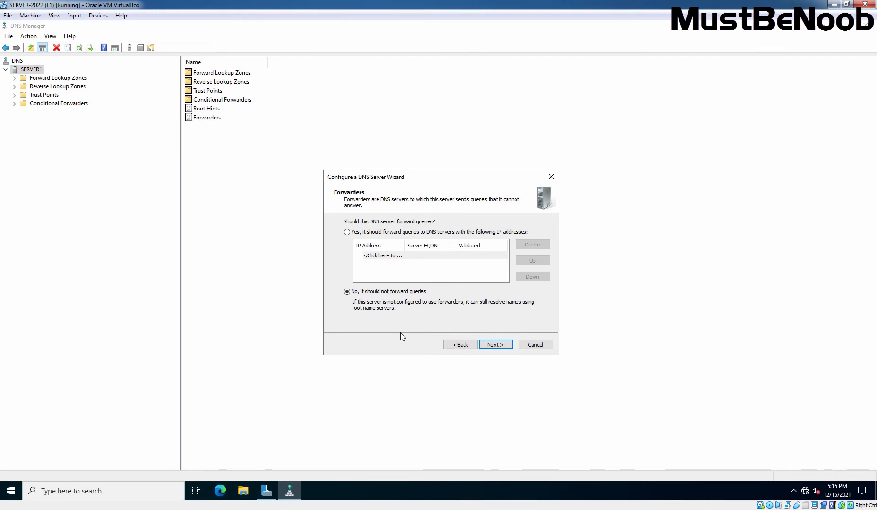
# - Complete the DNS server wizard without query forwarding, dismissing the root hints error
pyautogui.click(496, 345)
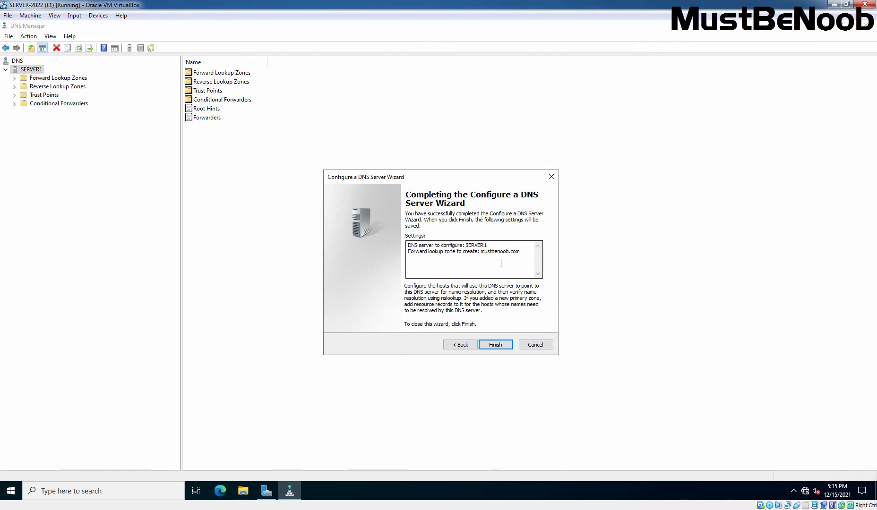
pyautogui.click(495, 345)
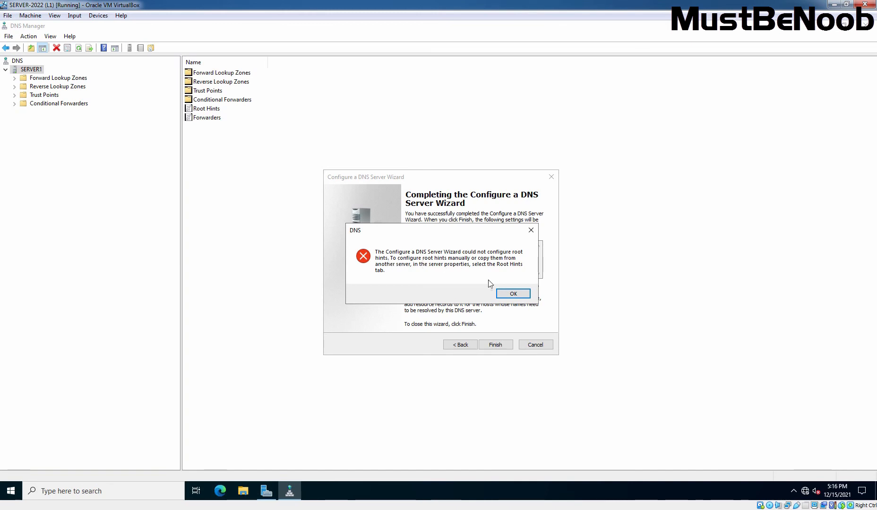
pyautogui.click(514, 294)
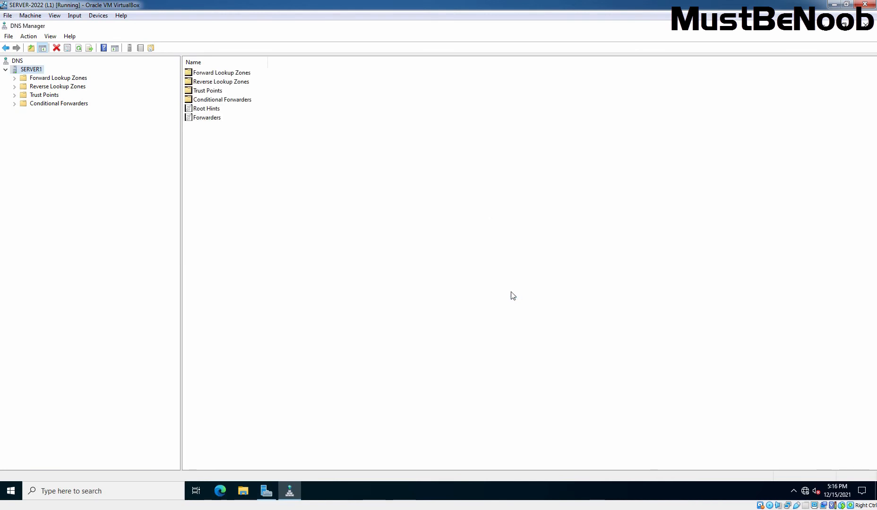
# - Inspect the mustbenoob.com and 96.168.192.in-addr.arpa zones' SOA and NS records, ending on mustbenoob.com
pyautogui.doubleClick(64, 81)
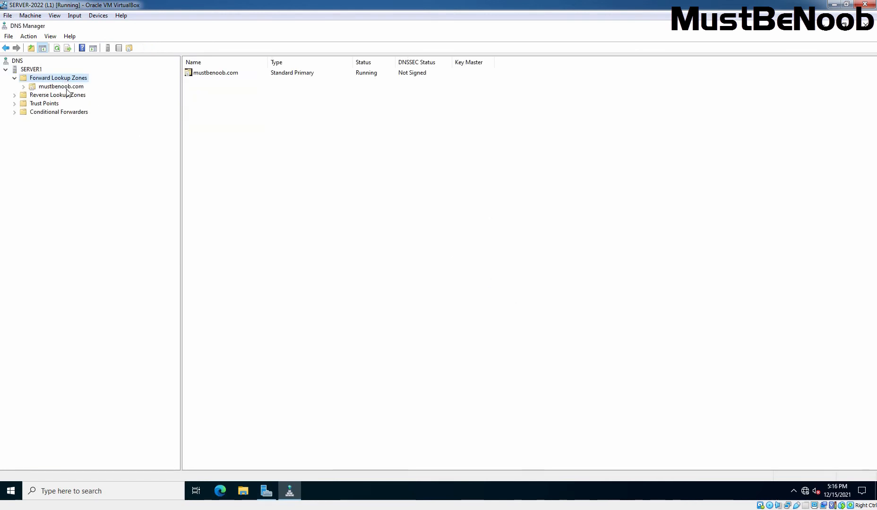
pyautogui.click(63, 88)
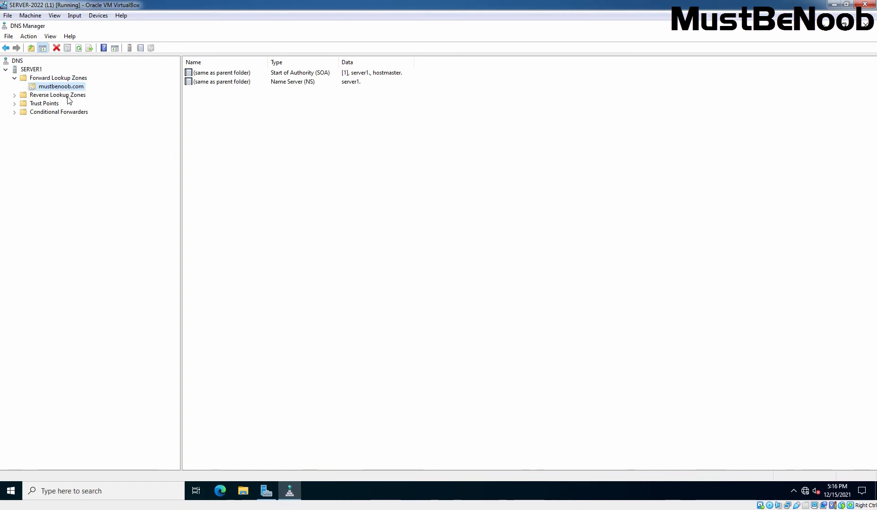
pyautogui.click(69, 96)
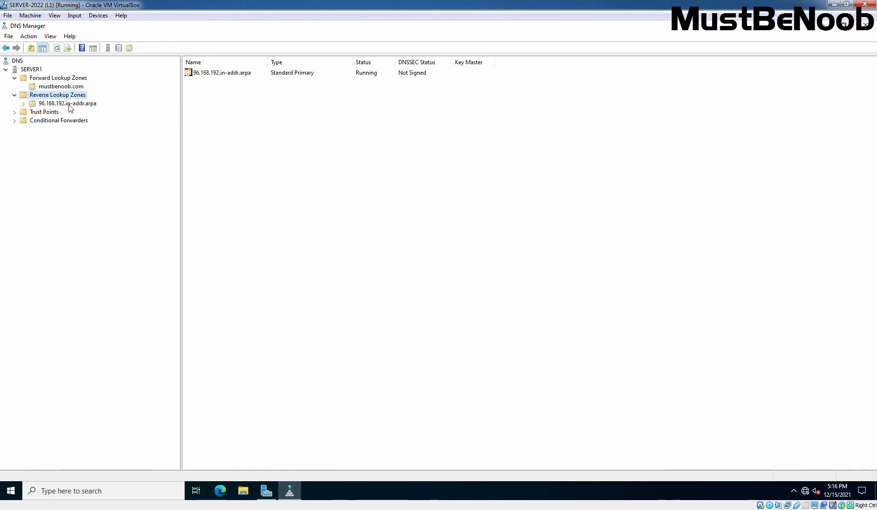
pyautogui.click(69, 107)
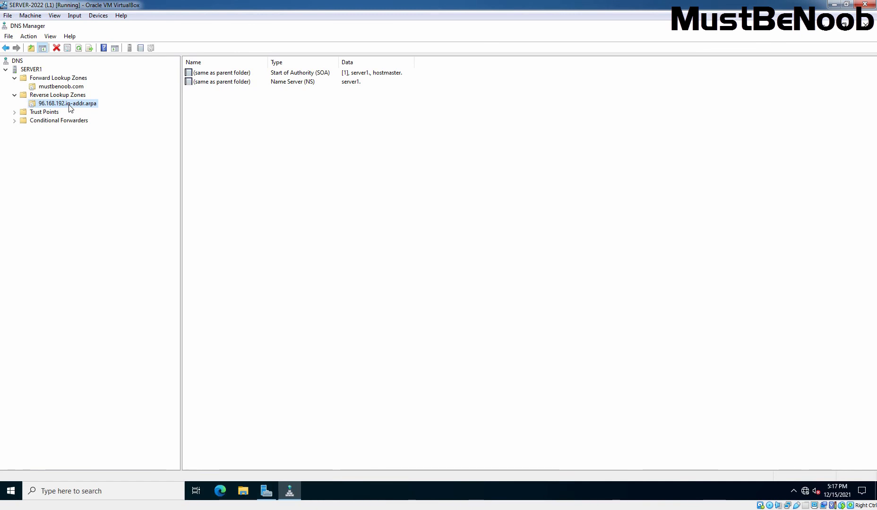
pyautogui.click(62, 87)
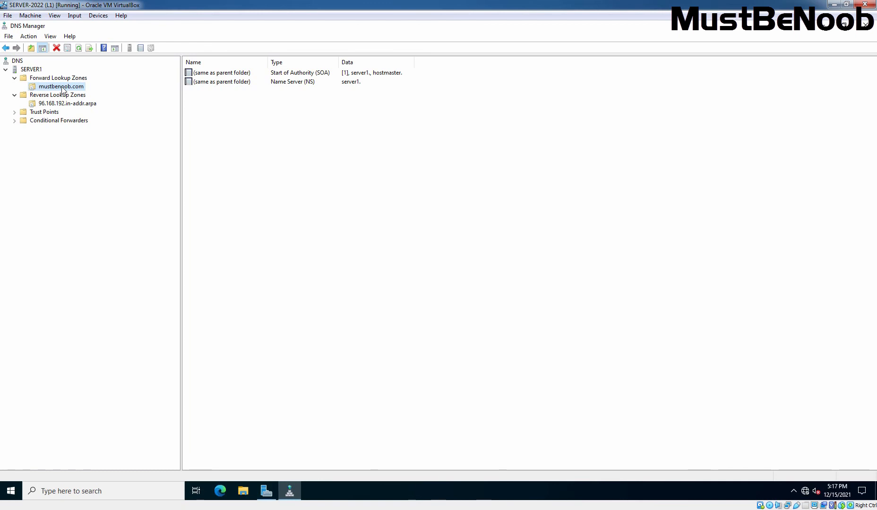
# - Fill in a new host server1 at 192.168.96.11 in mustbenoob.com with an associated PTR record
pyautogui.rightClick(63, 89)
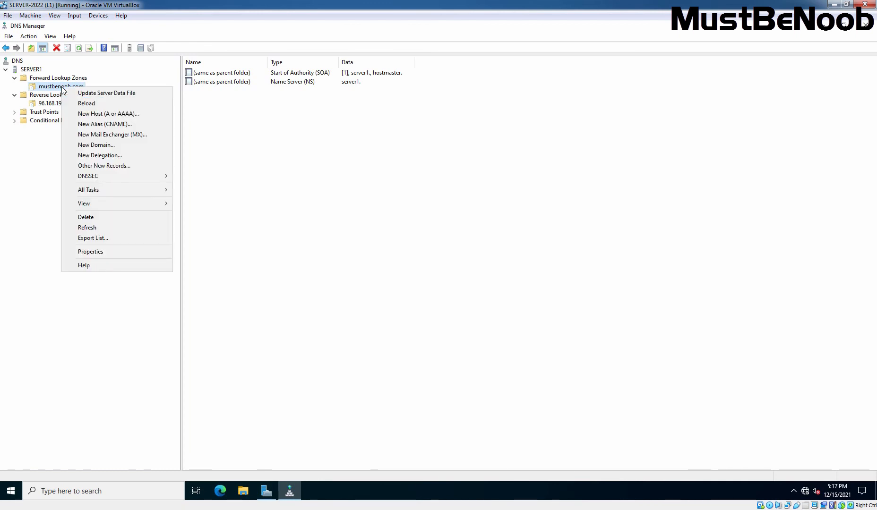
pyautogui.click(92, 114)
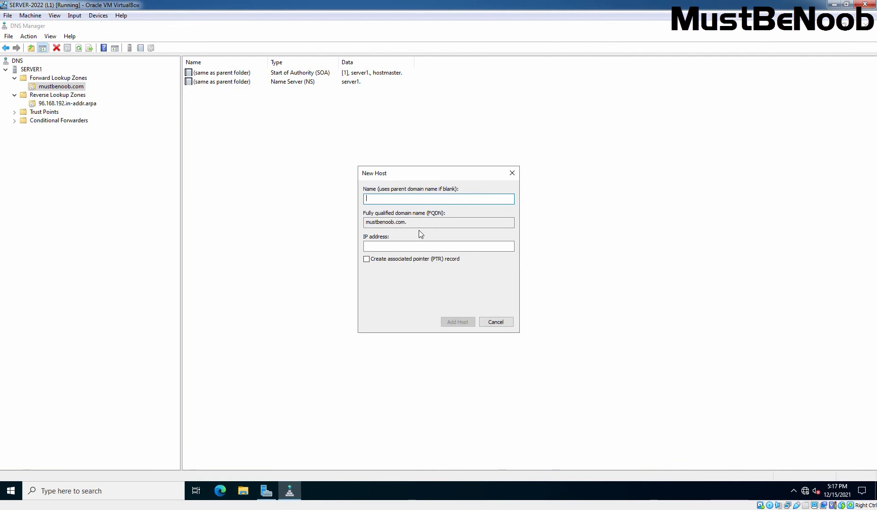
pyautogui.write('server1')
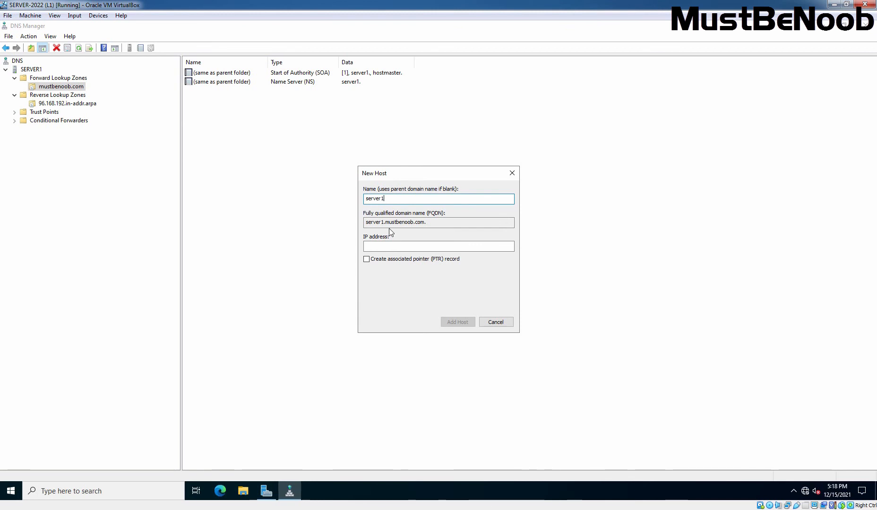
pyautogui.click(384, 247)
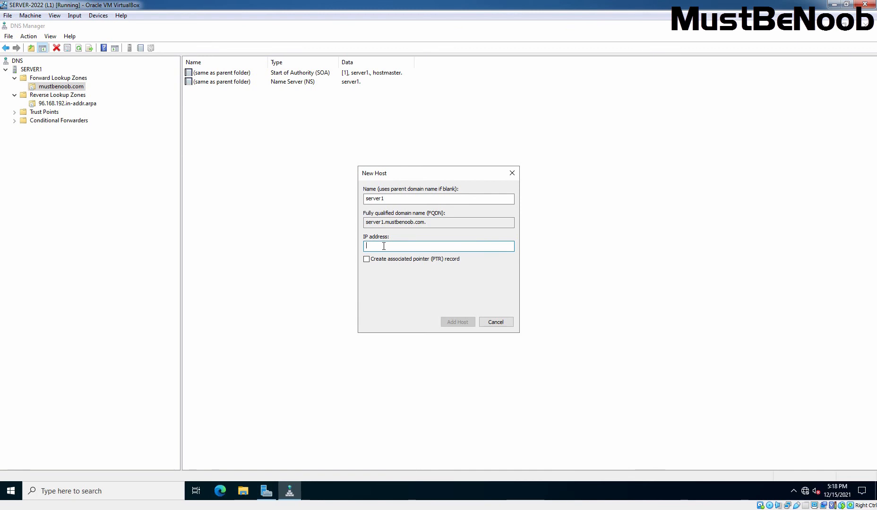
pyautogui.write('192.168.9')
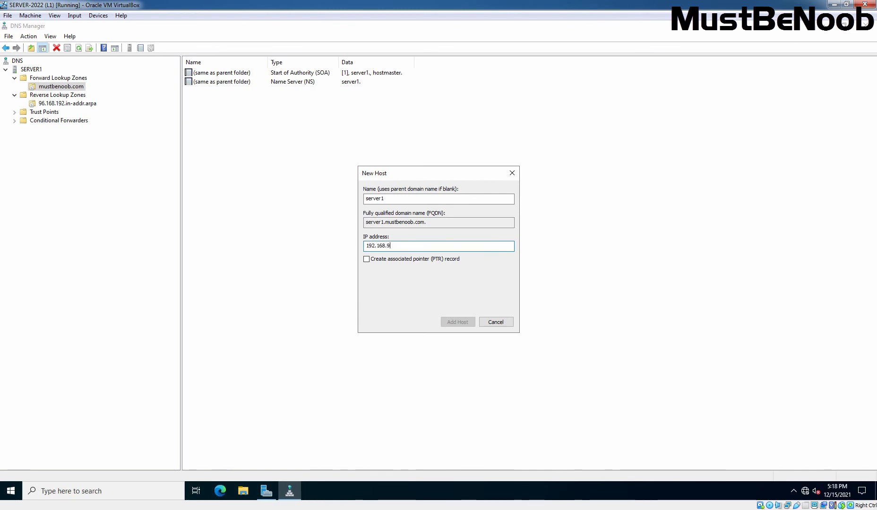
pyautogui.write('6.11')
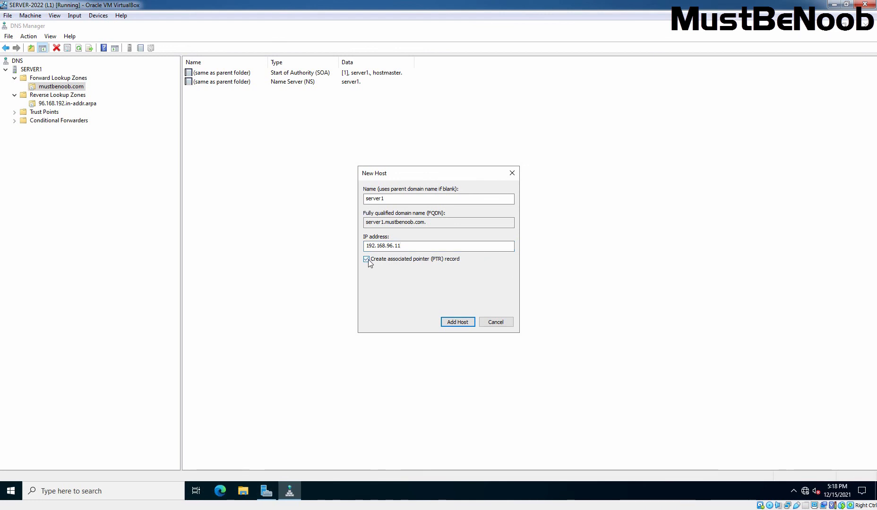
pyautogui.click(366, 260)
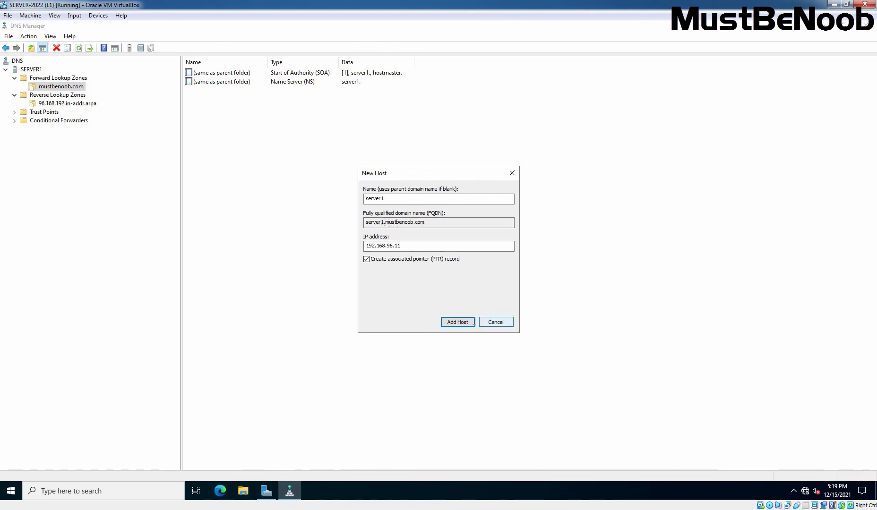
# - Add the server1 host record, close the New Host form, and select the new server1 entry
pyautogui.click(458, 323)
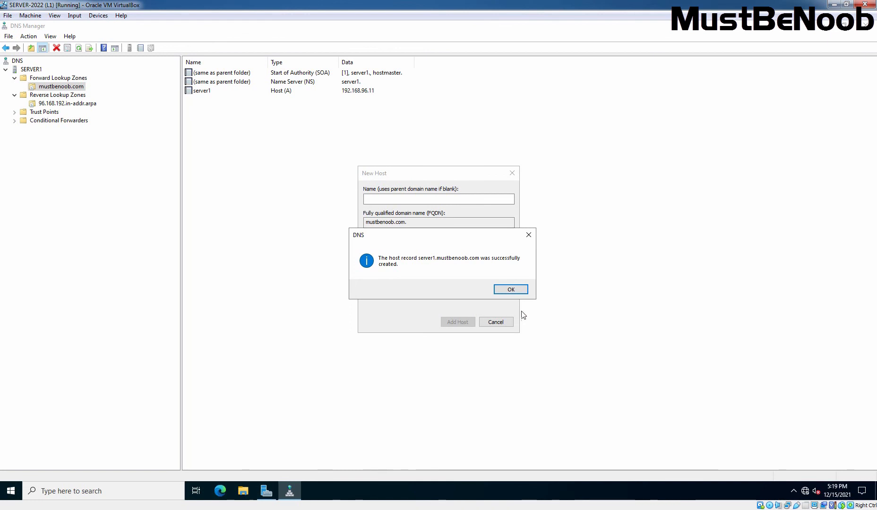
pyautogui.click(511, 290)
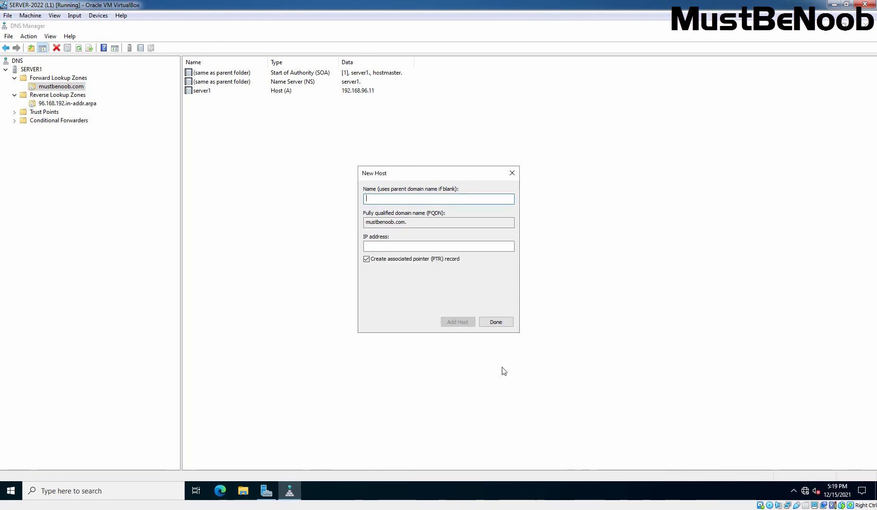
pyautogui.click(498, 326)
pyautogui.rightClick(317, 170)
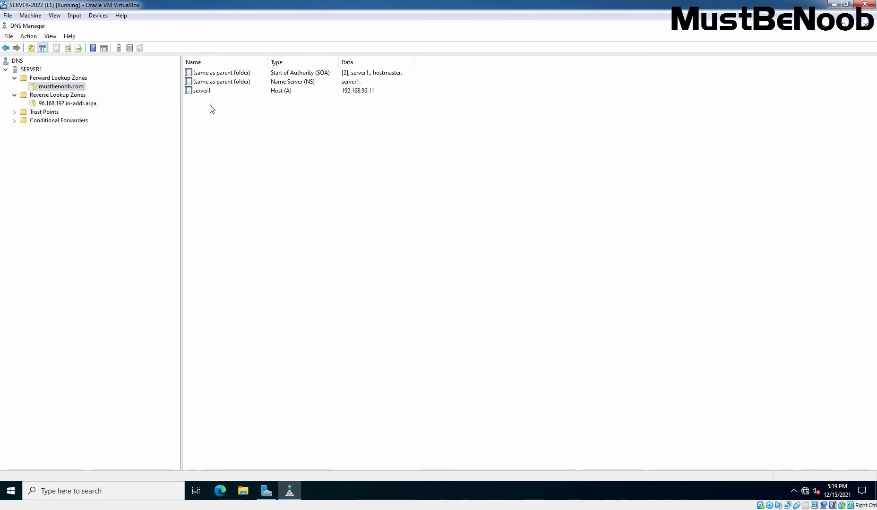
pyautogui.click(201, 92)
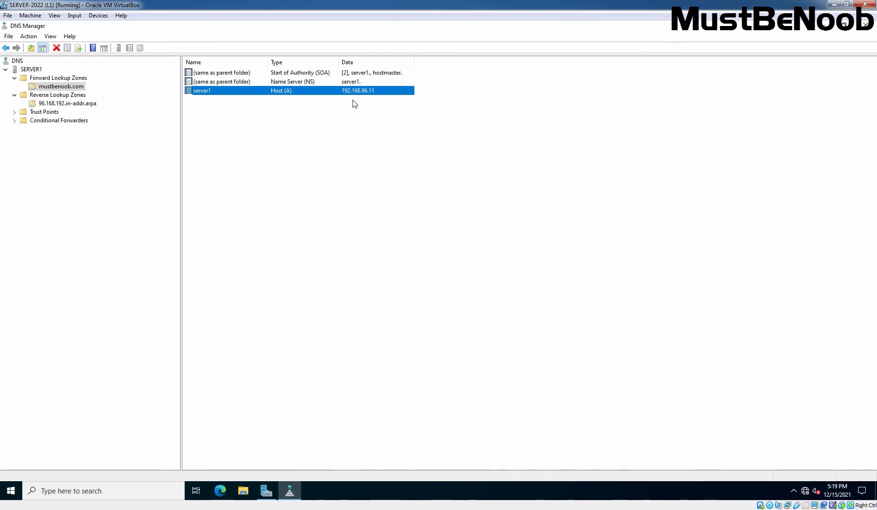
# - Refresh the 96.168.192.in-addr.arpa zone to show server1's new pointer record
pyautogui.click(58, 104)
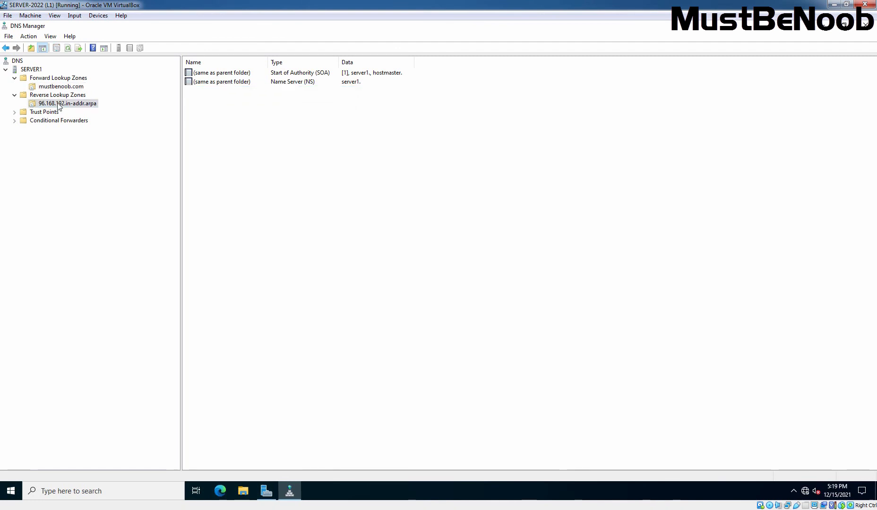
pyautogui.rightClick(316, 150)
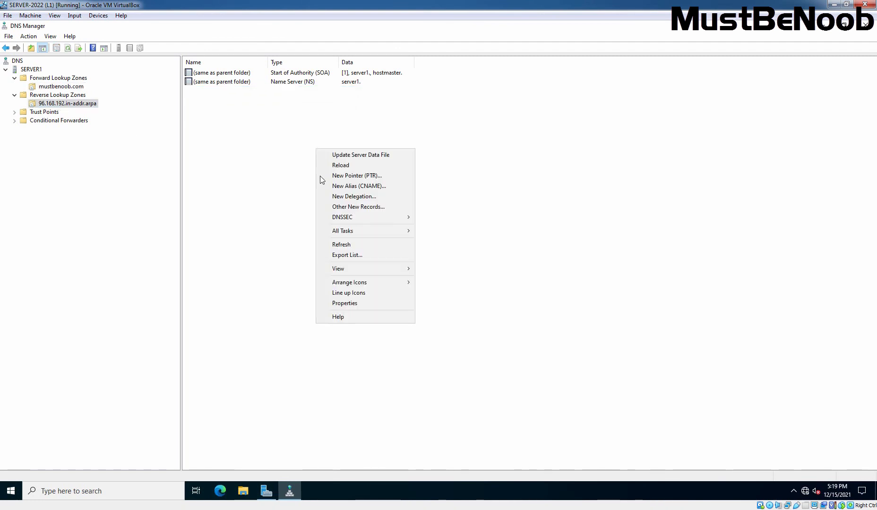
pyautogui.click(338, 245)
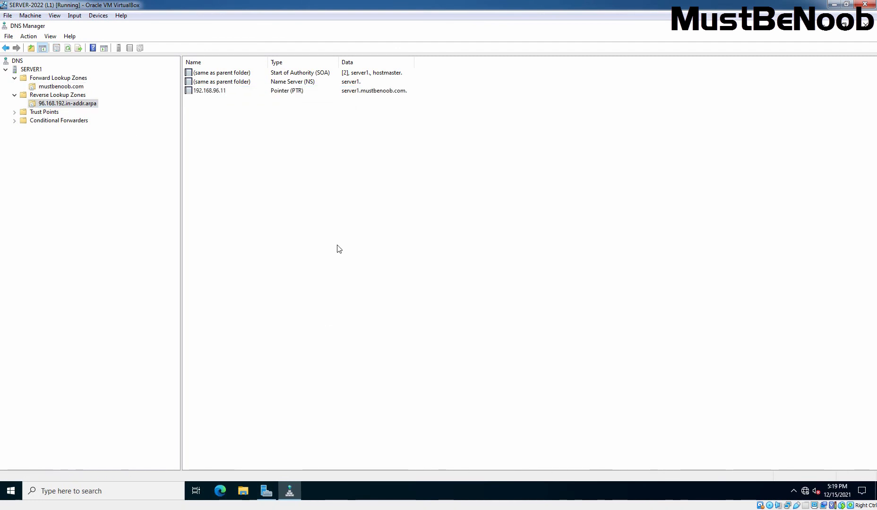